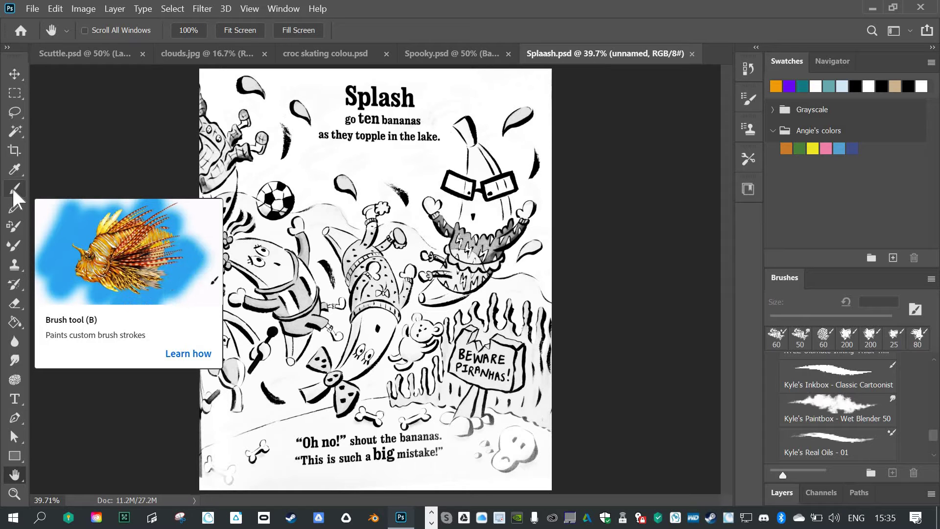
# Draw a rough freehand Lasso outline around the lower water area below the title
pyautogui.click(13, 112)
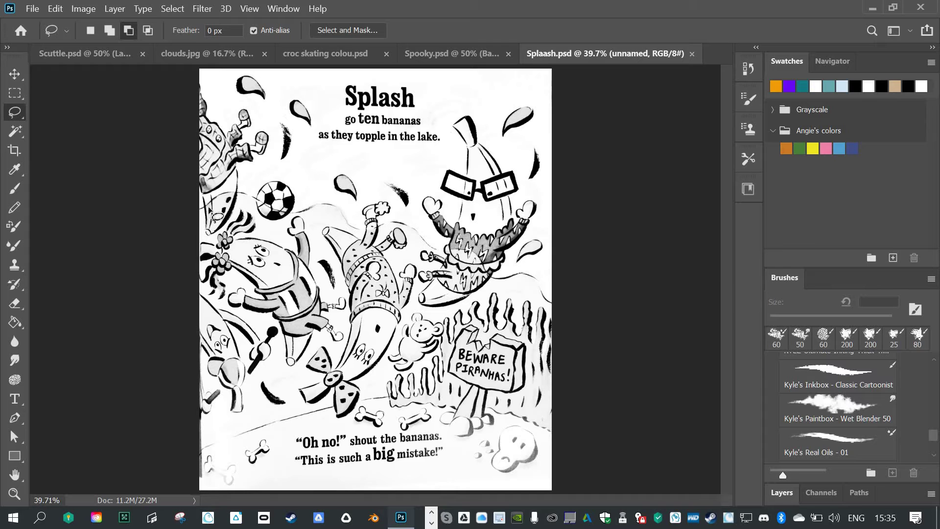
pyautogui.moveTo(210, 210)
pyautogui.mouseDown()
pyautogui.moveTo(236, 198)
pyautogui.moveTo(277, 215)
pyautogui.moveTo(325, 211)
pyautogui.moveTo(339, 229)
pyautogui.moveTo(366, 235)
pyautogui.moveTo(392, 231)
pyautogui.moveTo(563, 318)
pyautogui.moveTo(588, 485)
pyautogui.moveTo(558, 498)
pyautogui.moveTo(448, 502)
pyautogui.moveTo(183, 496)
pyautogui.moveTo(168, 380)
pyautogui.moveTo(177, 249)
pyautogui.moveTo(198, 220)
pyautogui.mouseUp()
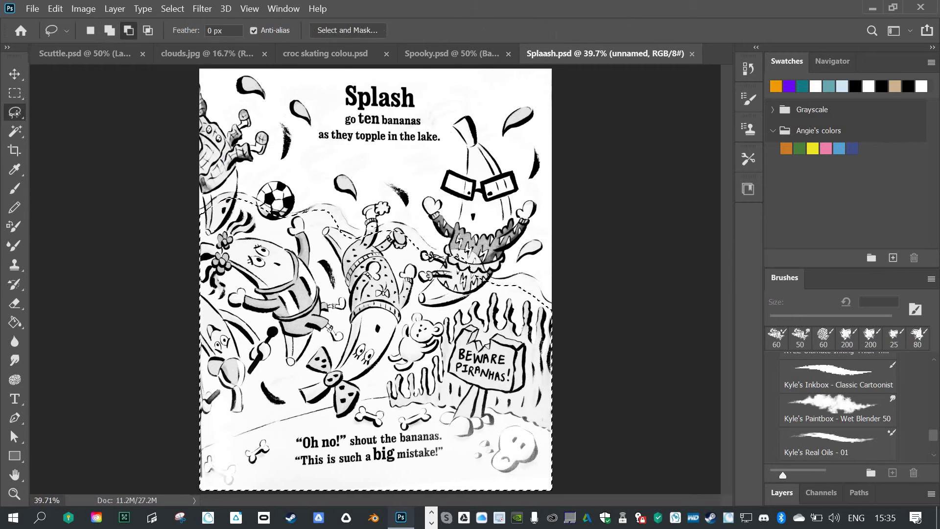
# Switch to the Polygonal Lasso and outline the water line from the left edge past the soccer ball
pyautogui.rightClick(14, 112)
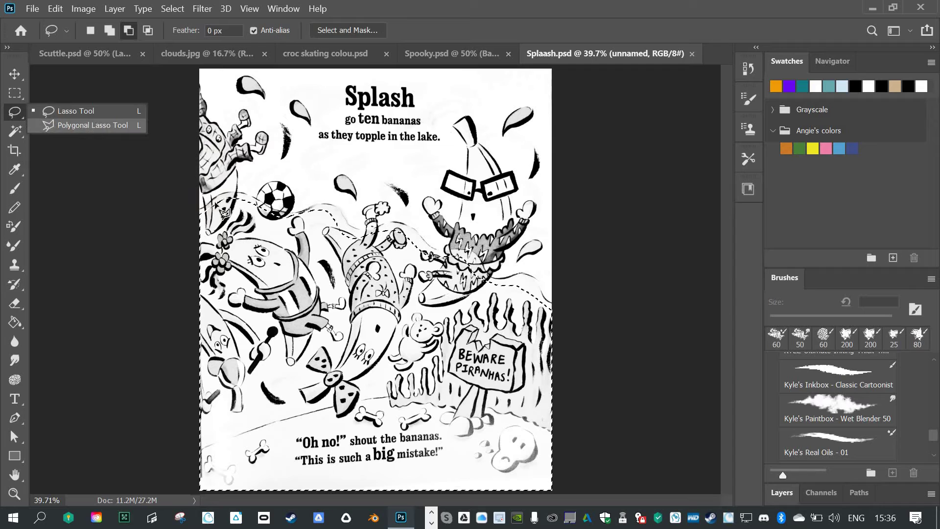
pyautogui.hotkey('ctrl', 'd')
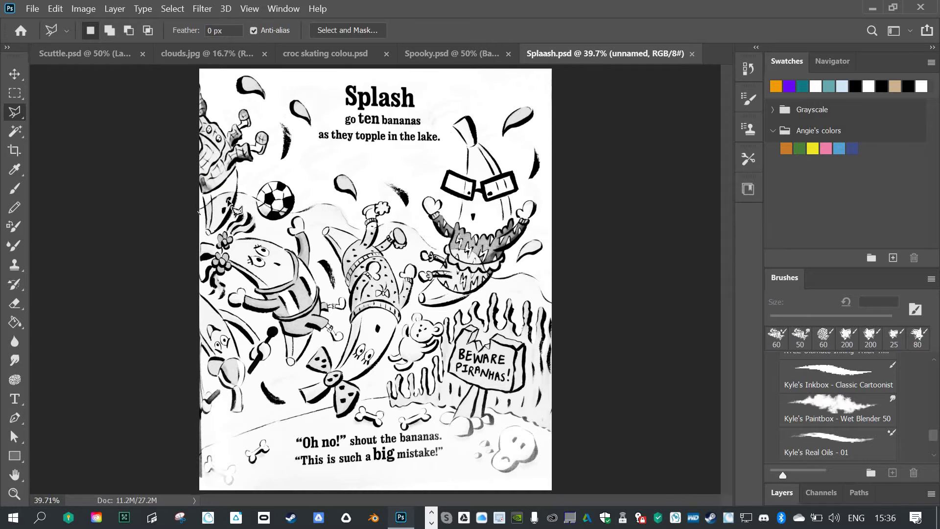
pyautogui.click(229, 200)
pyautogui.click(258, 202)
pyautogui.click(293, 215)
pyautogui.click(312, 211)
pyautogui.click(327, 208)
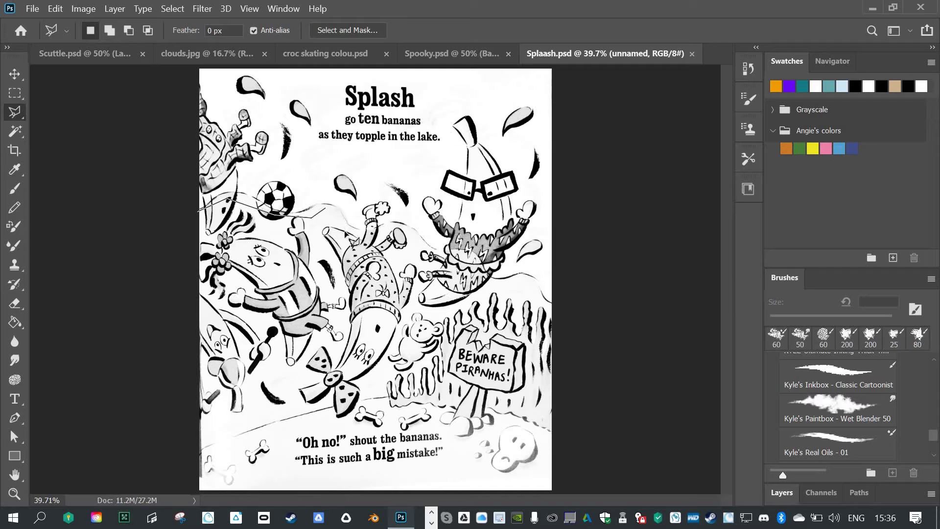
pyautogui.click(389, 237)
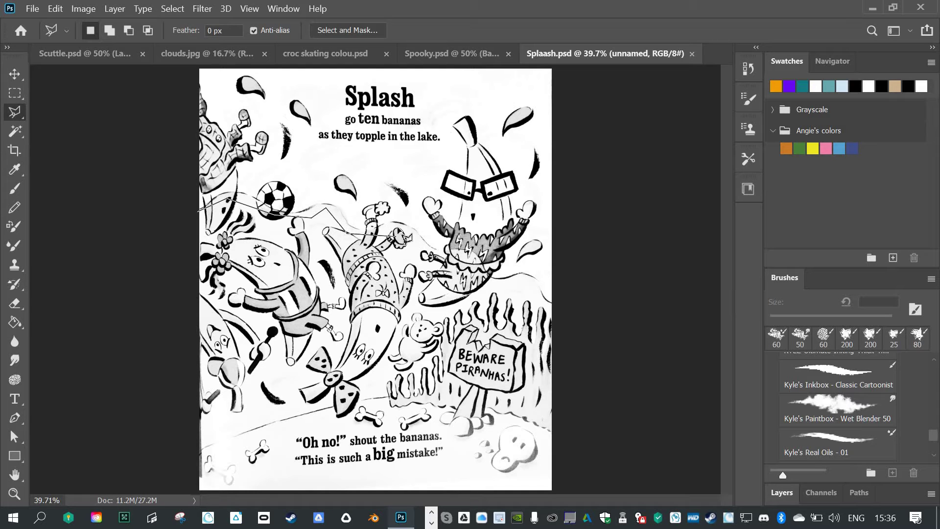
# Trace around the goggled banana's hand, then down to the bottom corners and close the selection
pyautogui.click(431, 257)
pyautogui.click(461, 255)
pyautogui.click(494, 288)
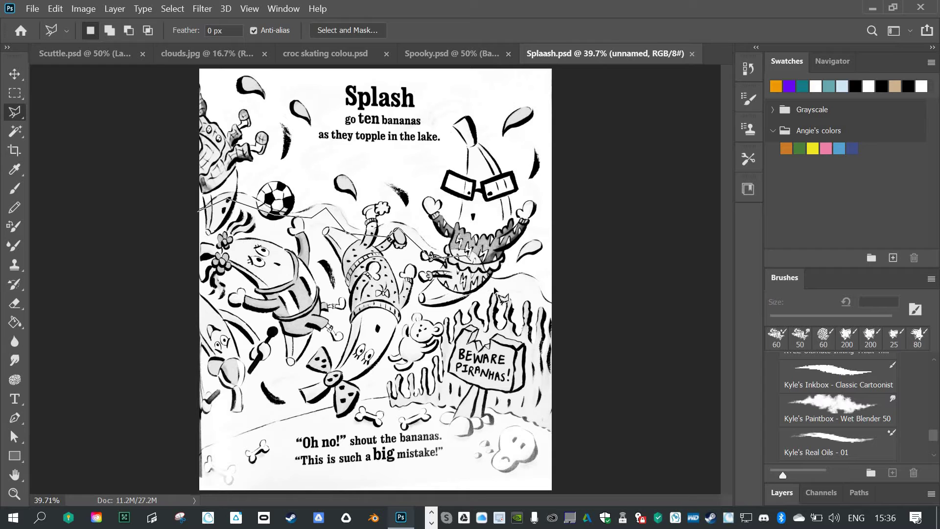
pyautogui.click(527, 281)
pyautogui.click(551, 316)
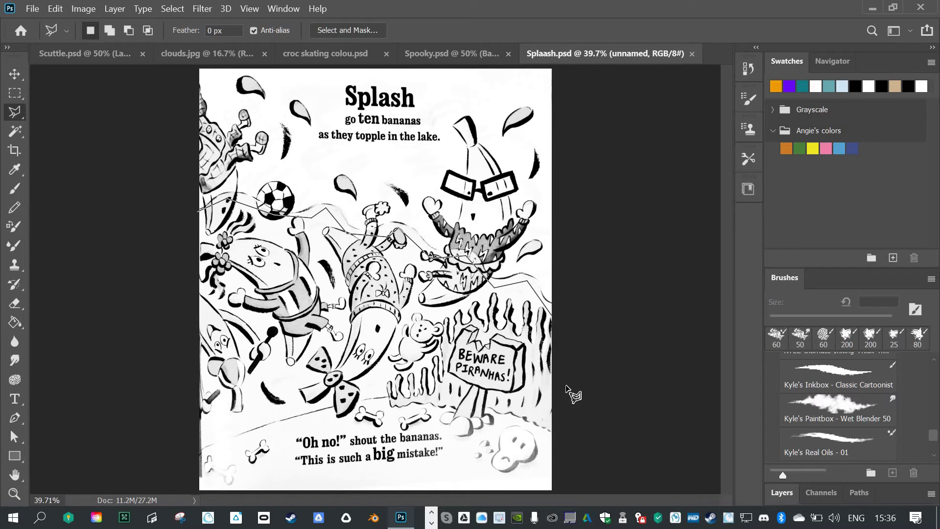
pyautogui.click(549, 491)
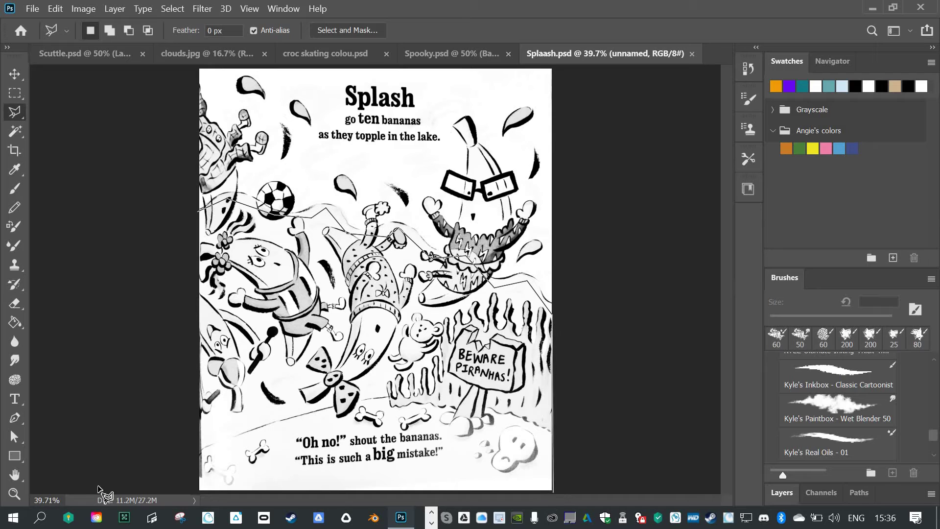
pyautogui.click(198, 490)
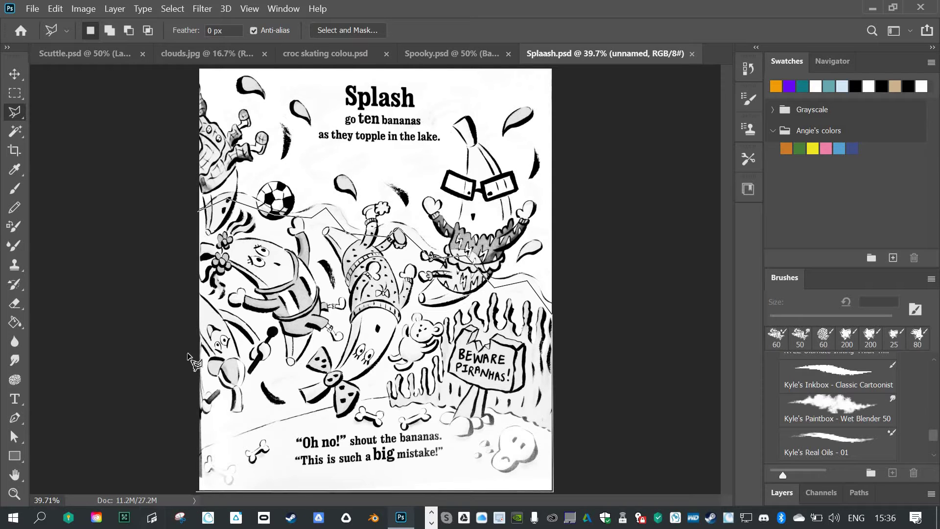
pyautogui.click(198, 214)
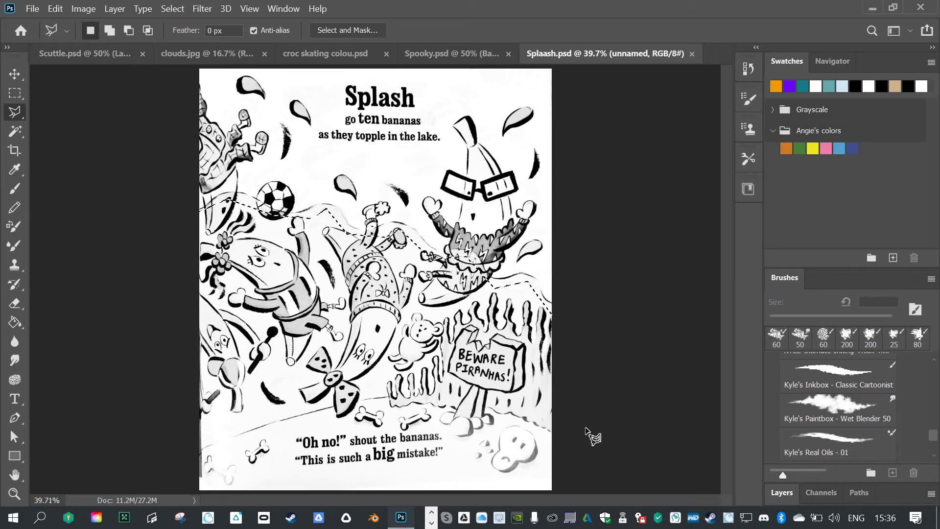
# Open Select and Mask with the View set to the red Overlay preview
pyautogui.click(332, 31)
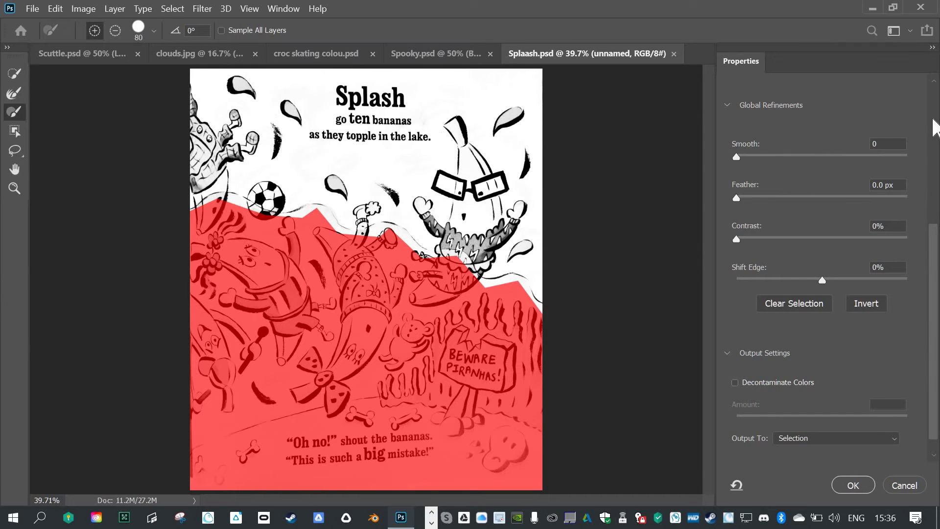
pyautogui.scroll(5, 935, 128)
pyautogui.click(776, 119)
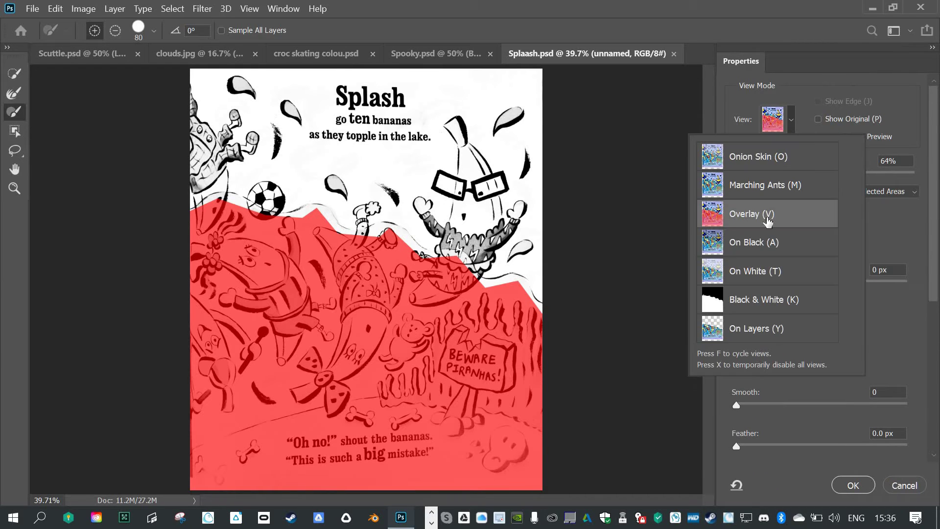
pyautogui.click(691, 241)
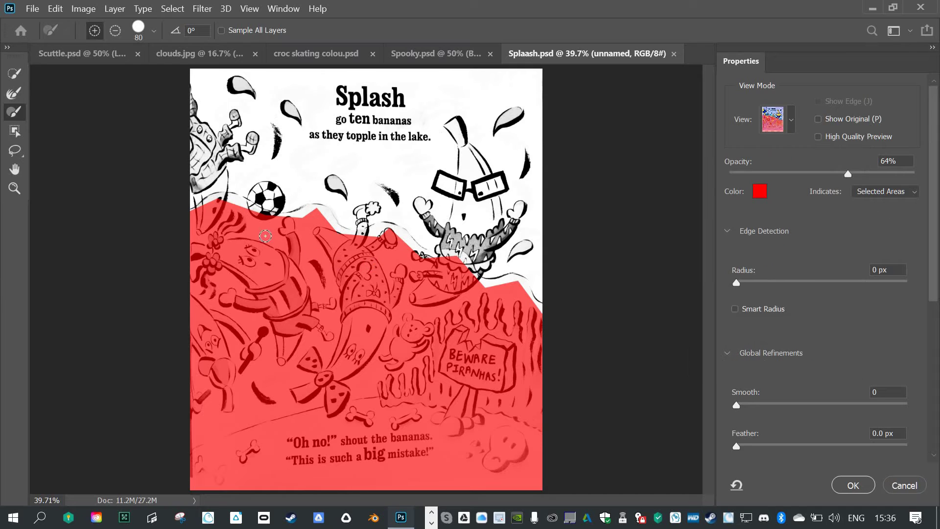
# Try Indicates: Masked Areas for the overlay, then return to Selected Areas
pyautogui.click(874, 194)
pyautogui.click(871, 205)
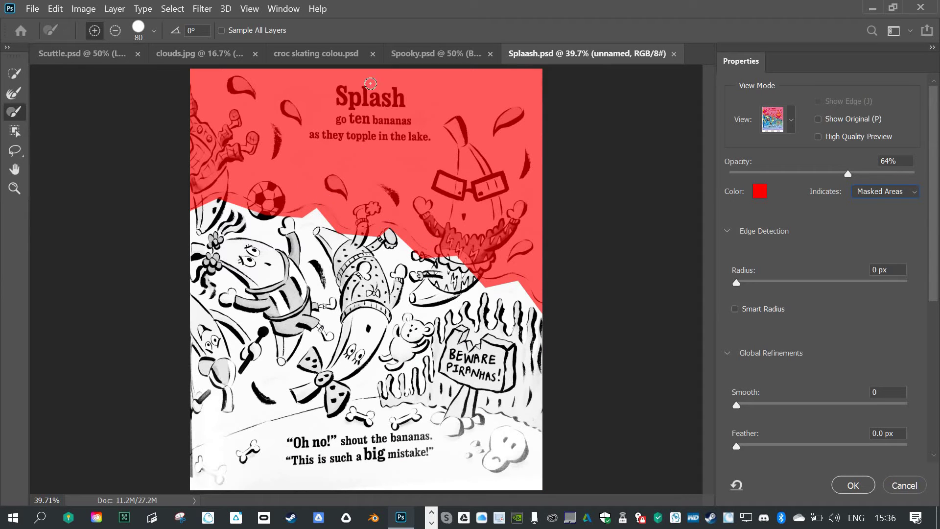
pyautogui.click(886, 189)
pyautogui.click(873, 215)
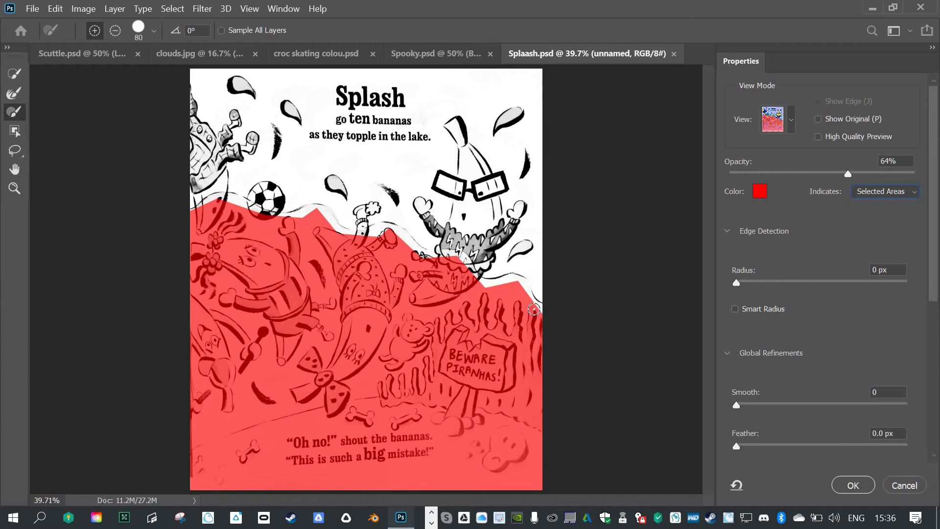
# Brush the selection's top edge upward over the bananas' arms to the soccer ball, undoing one stray stroke
pyautogui.moveTo(534, 309); pyautogui.dragTo(527, 315)
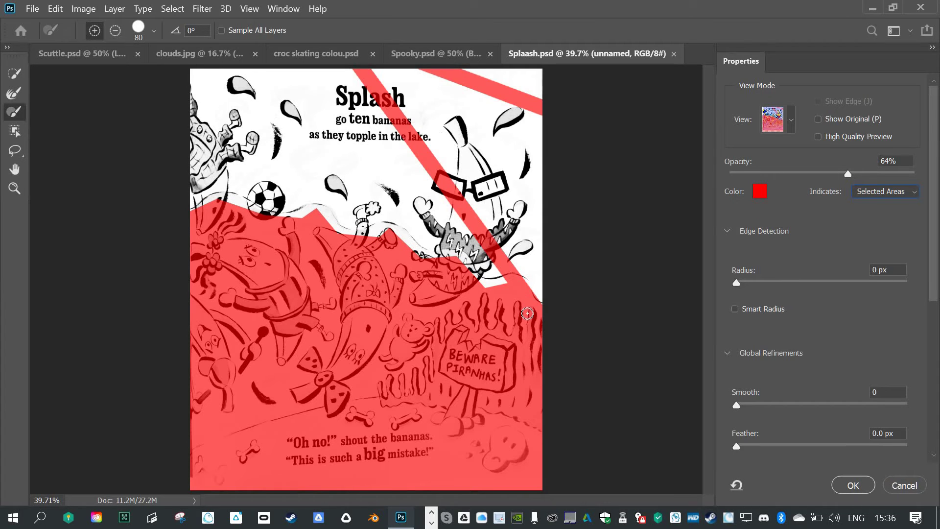
pyautogui.hotkey('ctrl', 'z')
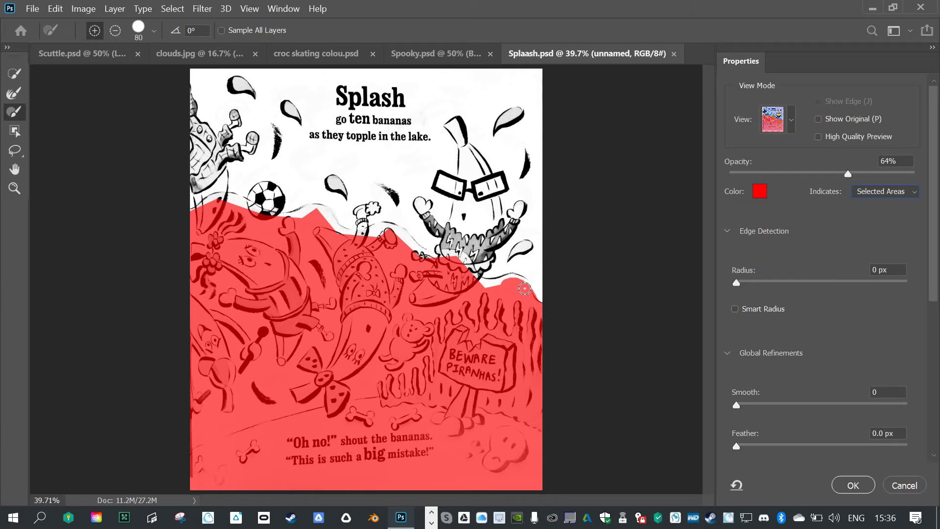
pyautogui.moveTo(524, 289)
pyautogui.mouseDown()
pyautogui.moveTo(472, 290)
pyautogui.moveTo(492, 290)
pyautogui.moveTo(456, 272)
pyautogui.moveTo(460, 259)
pyautogui.moveTo(474, 283)
pyautogui.moveTo(455, 258)
pyautogui.moveTo(410, 261)
pyautogui.moveTo(427, 260)
pyautogui.moveTo(387, 232)
pyautogui.moveTo(377, 239)
pyautogui.moveTo(407, 243)
pyautogui.moveTo(393, 233)
pyautogui.moveTo(366, 232)
pyautogui.moveTo(368, 241)
pyautogui.moveTo(395, 230)
pyautogui.moveTo(372, 232)
pyautogui.moveTo(358, 249)
pyautogui.moveTo(363, 236)
pyautogui.moveTo(331, 228)
pyautogui.moveTo(323, 212)
pyautogui.moveTo(300, 212)
pyautogui.moveTo(349, 239)
pyautogui.mouseUp()
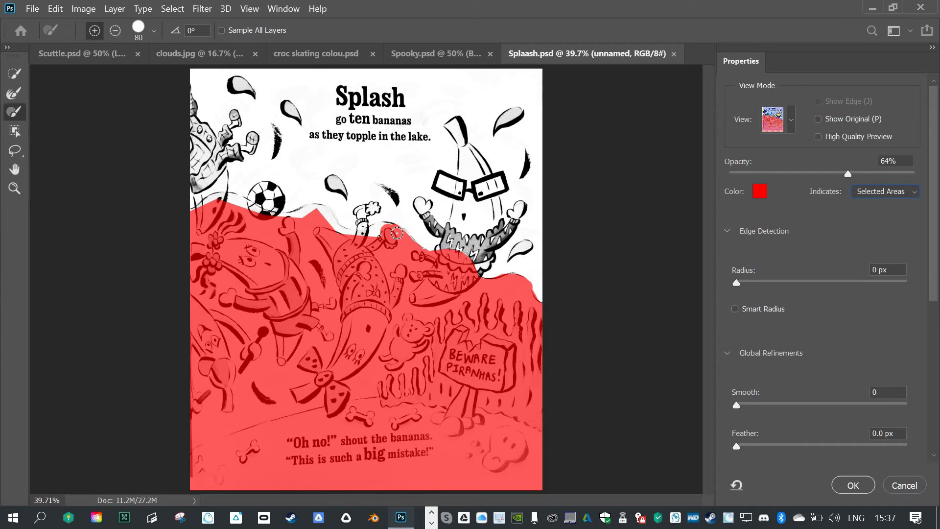
pyautogui.moveTo(359, 240); pyautogui.dragTo(306, 211)
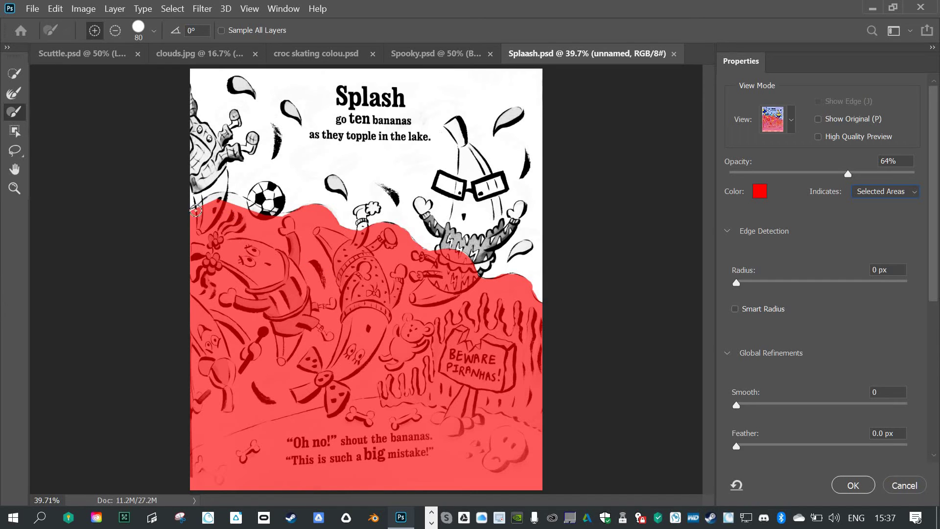
pyautogui.moveTo(195, 211)
pyautogui.mouseDown()
pyautogui.moveTo(221, 197)
pyautogui.moveTo(286, 221)
pyautogui.mouseUp()
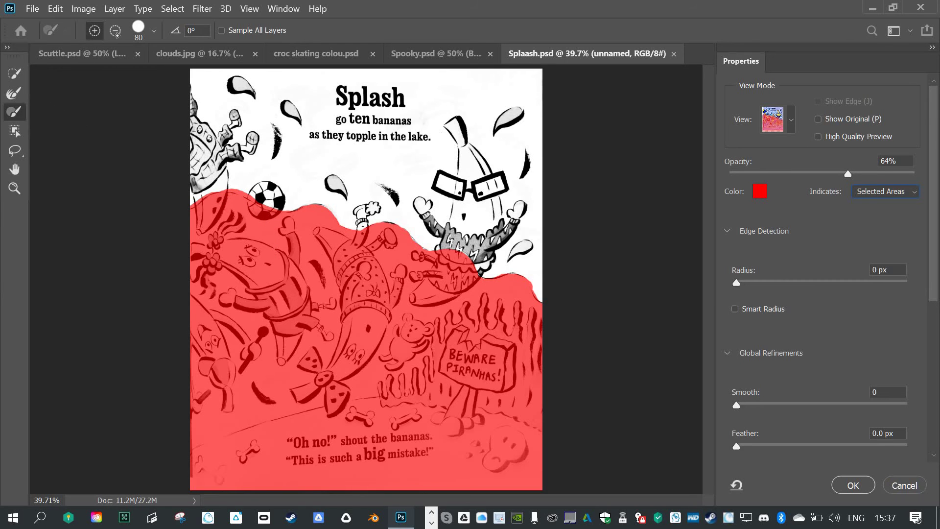
# Set the refinement brush to Subtract mode with a 31 px size
pyautogui.click(115, 31)
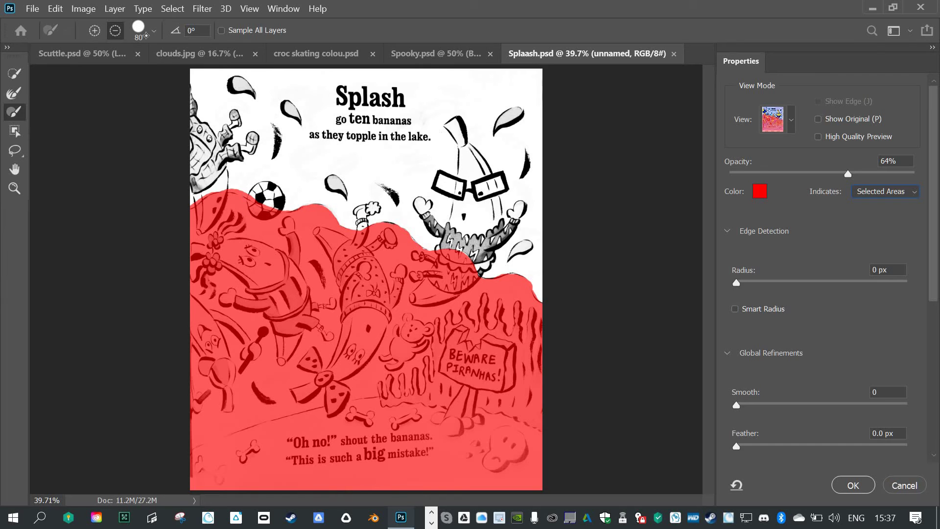
pyautogui.click(153, 30)
pyautogui.moveTo(101, 74); pyautogui.dragTo(93, 74)
pyautogui.click(232, 188)
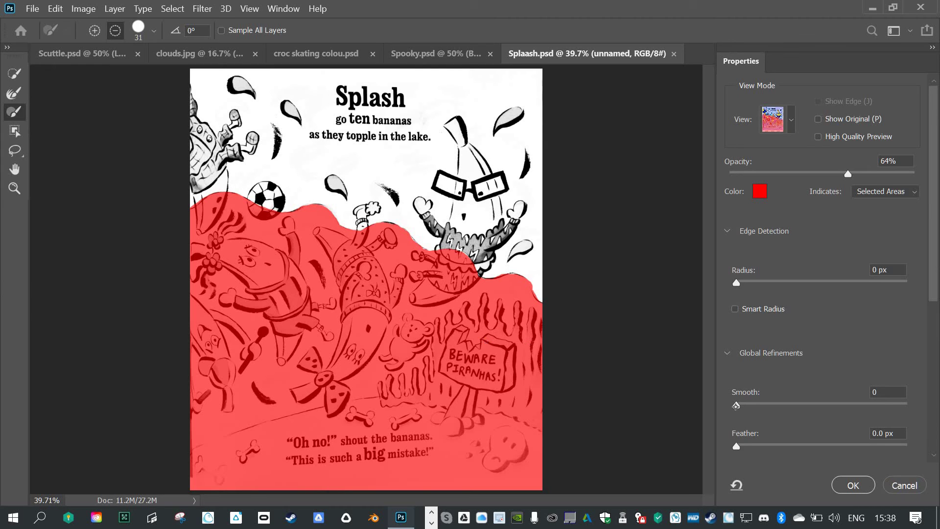
# Set Smooth to 13, keep Output To: Selection, and apply with OK
pyautogui.moveTo(754, 408); pyautogui.dragTo(758, 411)
pyautogui.scroll(-1, 894, 307)
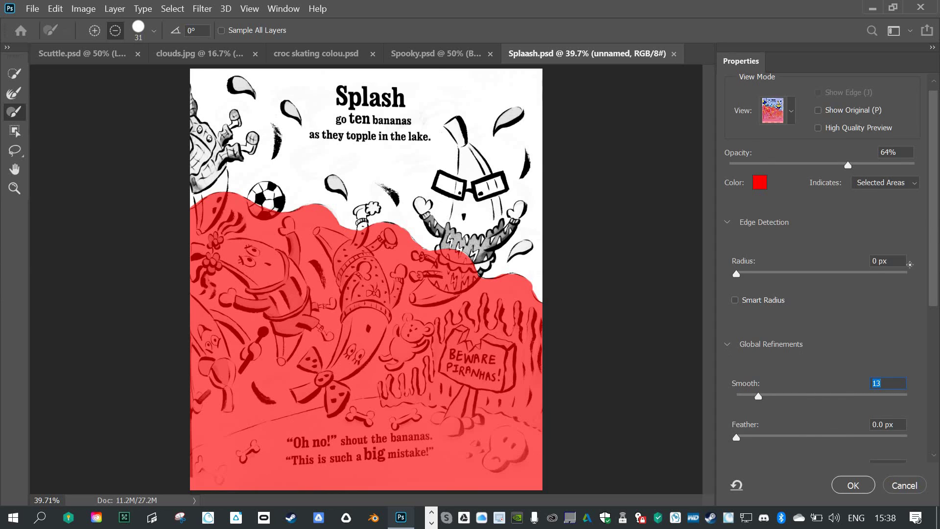
pyautogui.moveTo(936, 279); pyautogui.dragTo(936, 428)
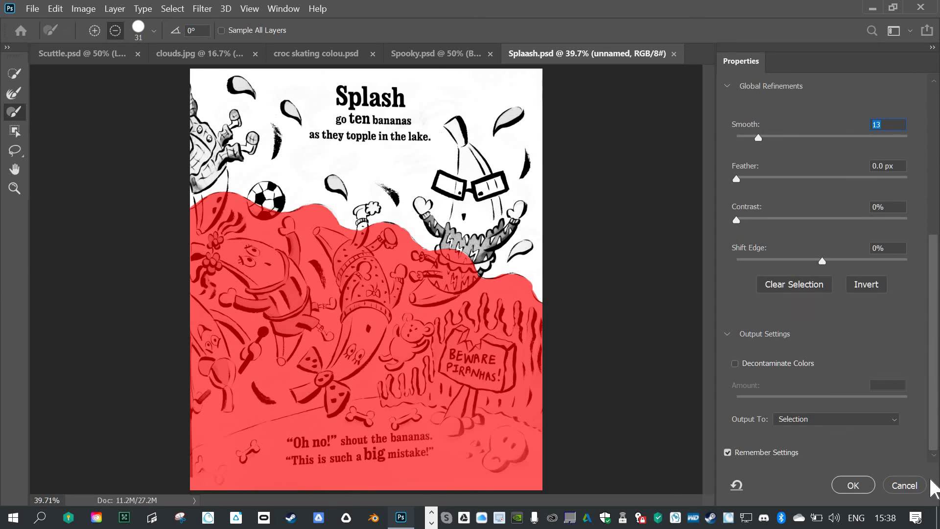
pyautogui.click(792, 418)
pyautogui.click(774, 417)
pyautogui.click(852, 485)
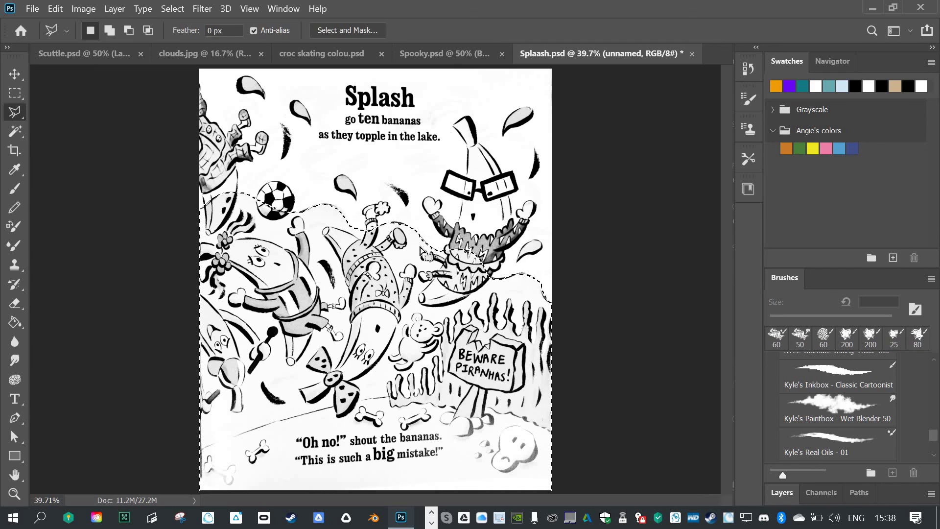